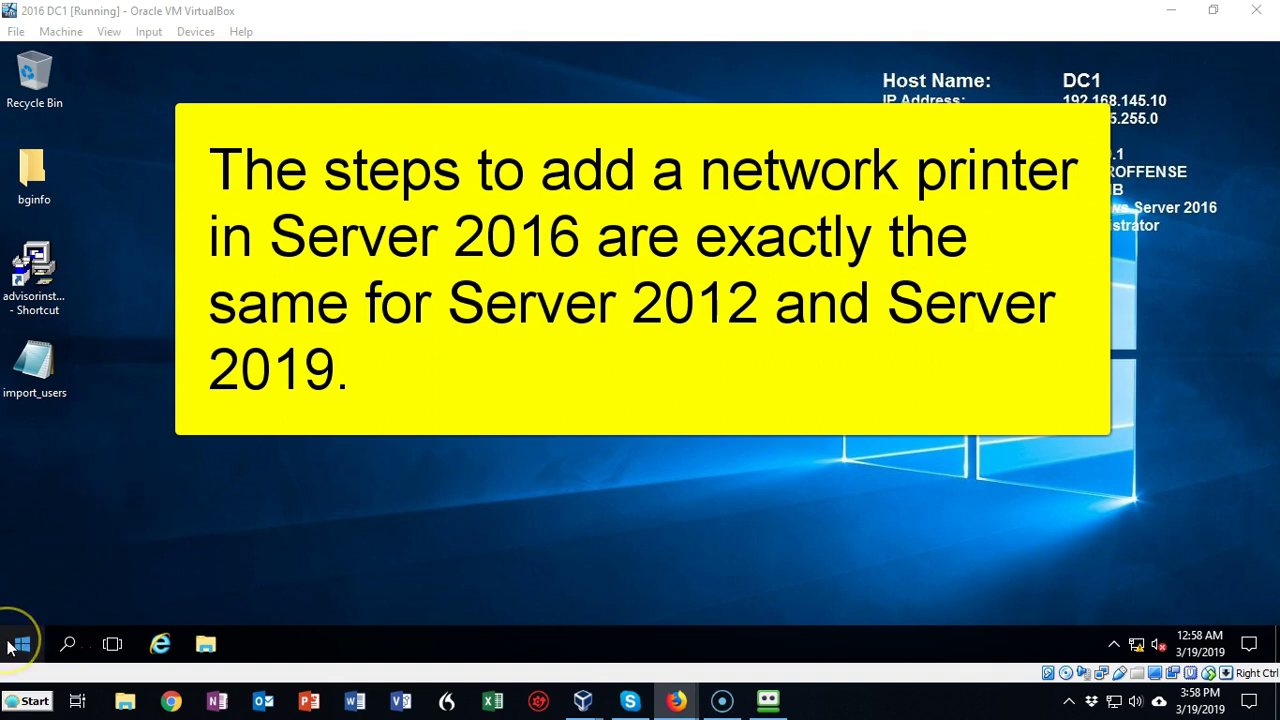
# Step: Open Control Panel from the Start right-click menu and go to Devices and Printers
pyautogui.rightClick(18, 645)
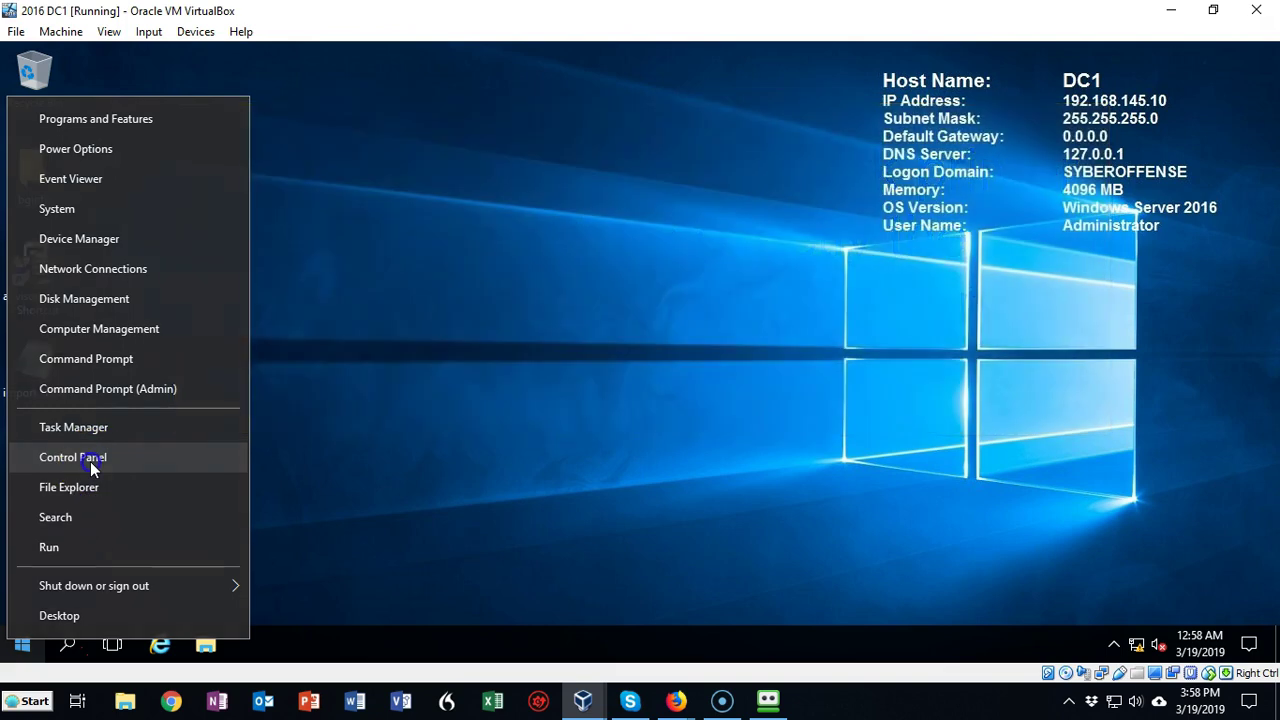
pyautogui.click(92, 458)
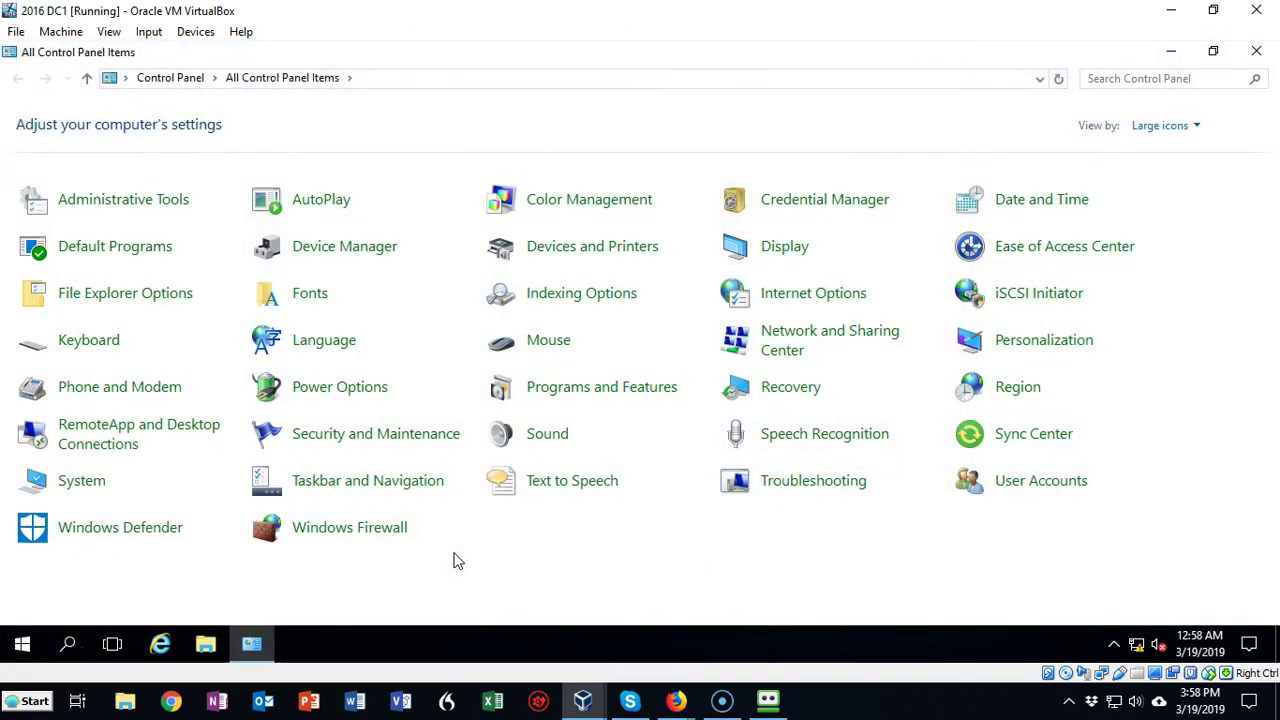
pyautogui.click(620, 250)
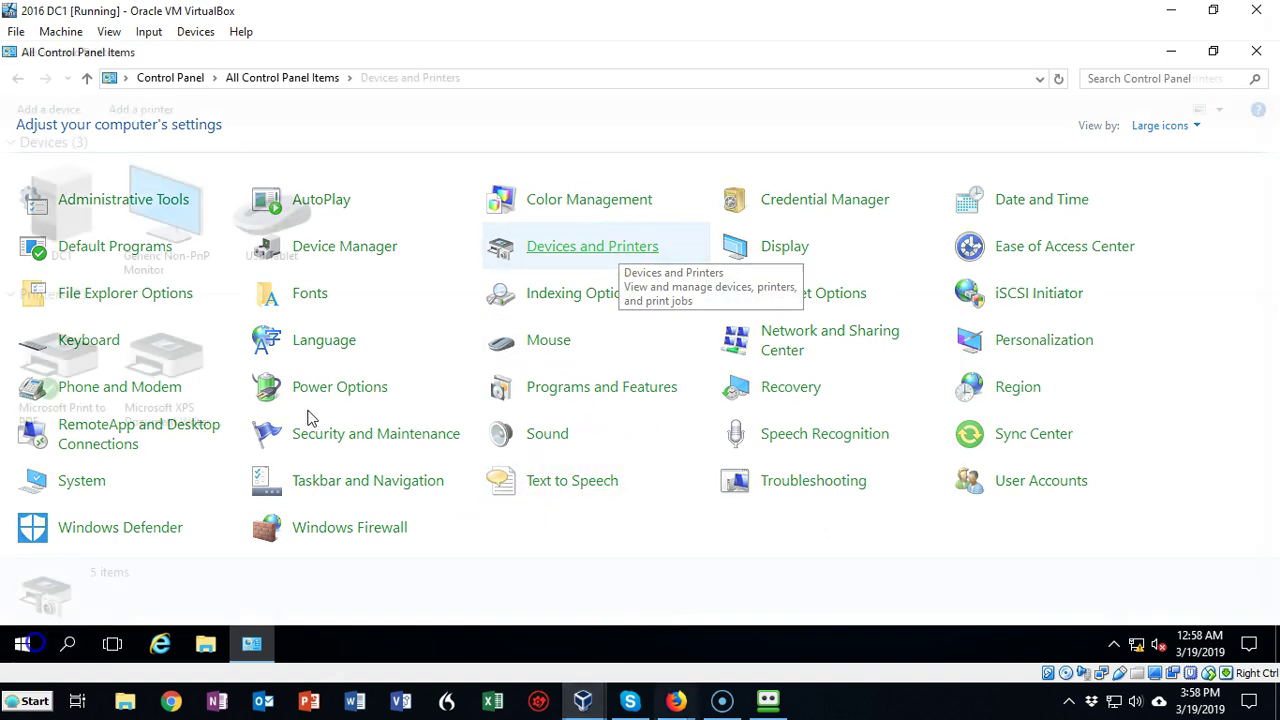
# Step: Start the Add Printer wizard, skip the device search, and add the printer by TCP/IP address or hostname
pyautogui.click(145, 112)
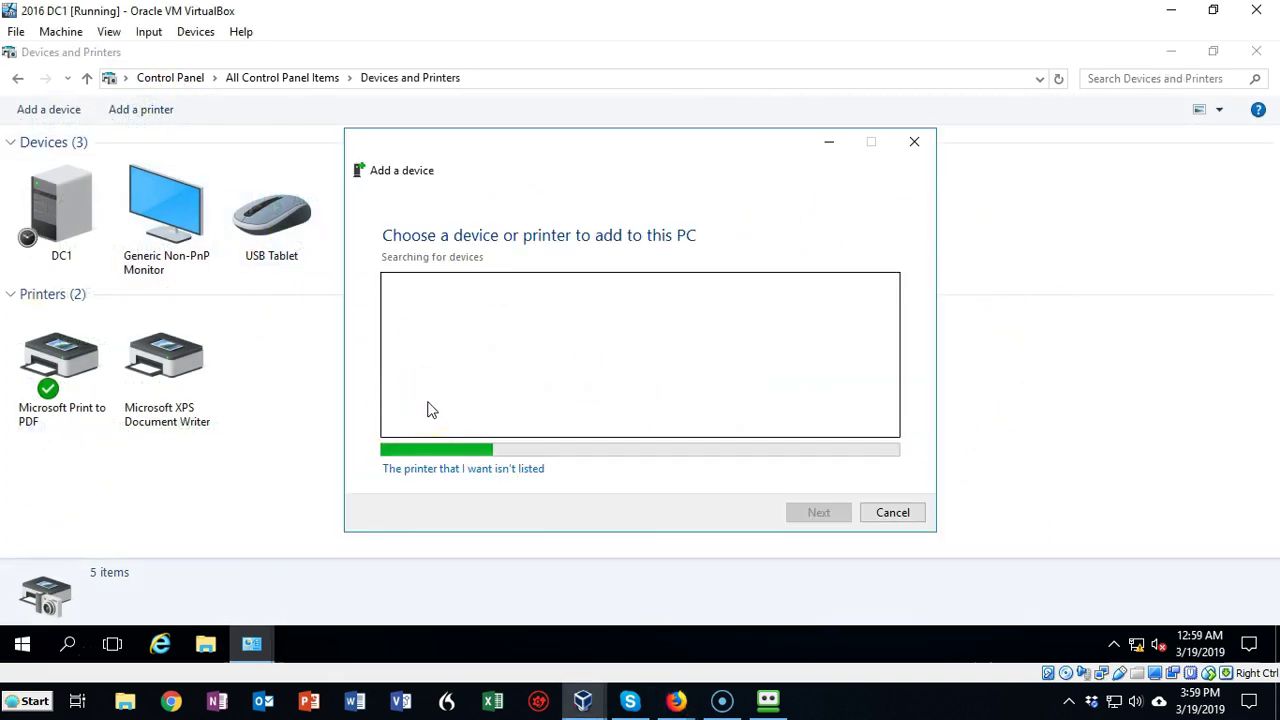
pyautogui.click(433, 470)
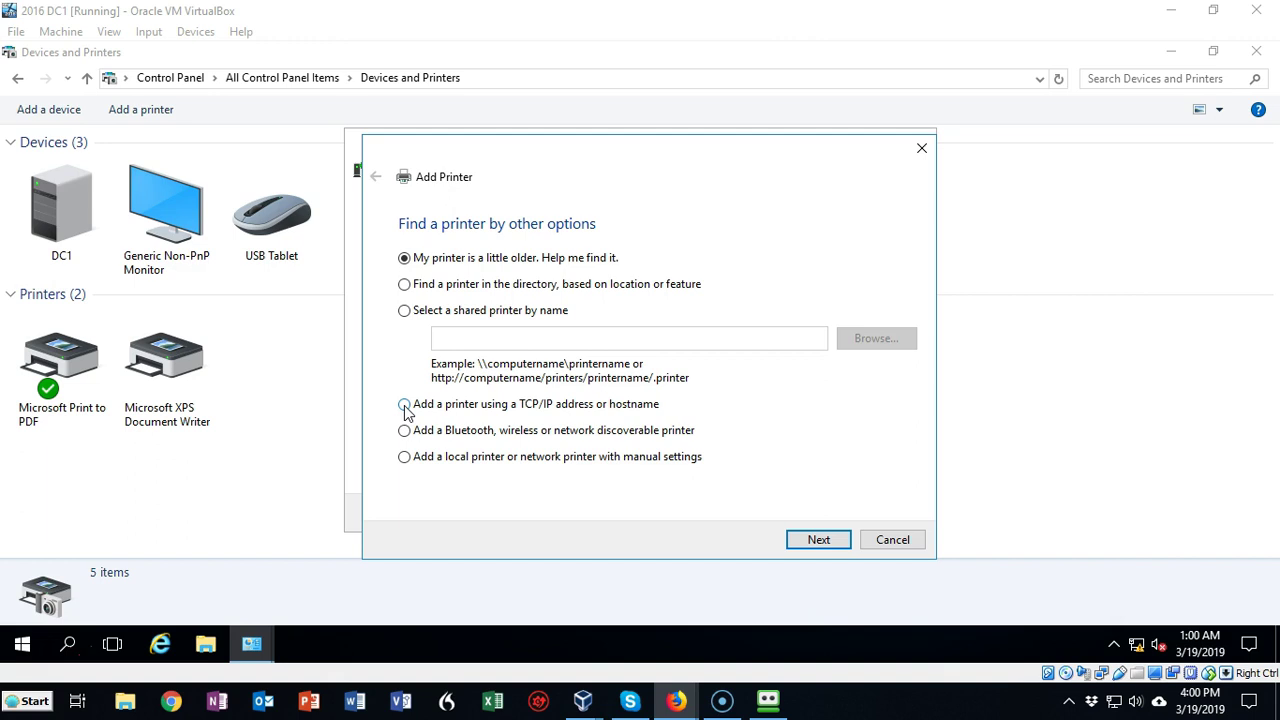
pyautogui.click(405, 405)
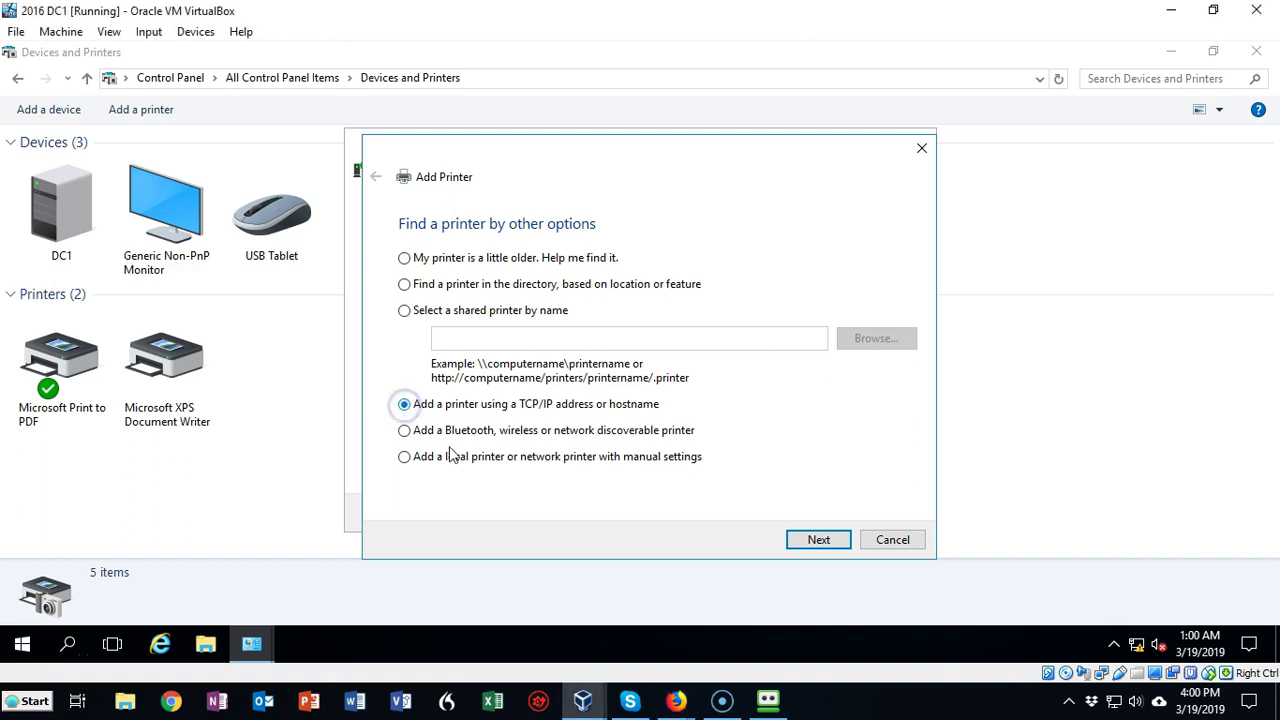
# Step: Enter printer address 192.168.45.254 with driver auto-query turned off, then detect the port
pyautogui.click(816, 543)
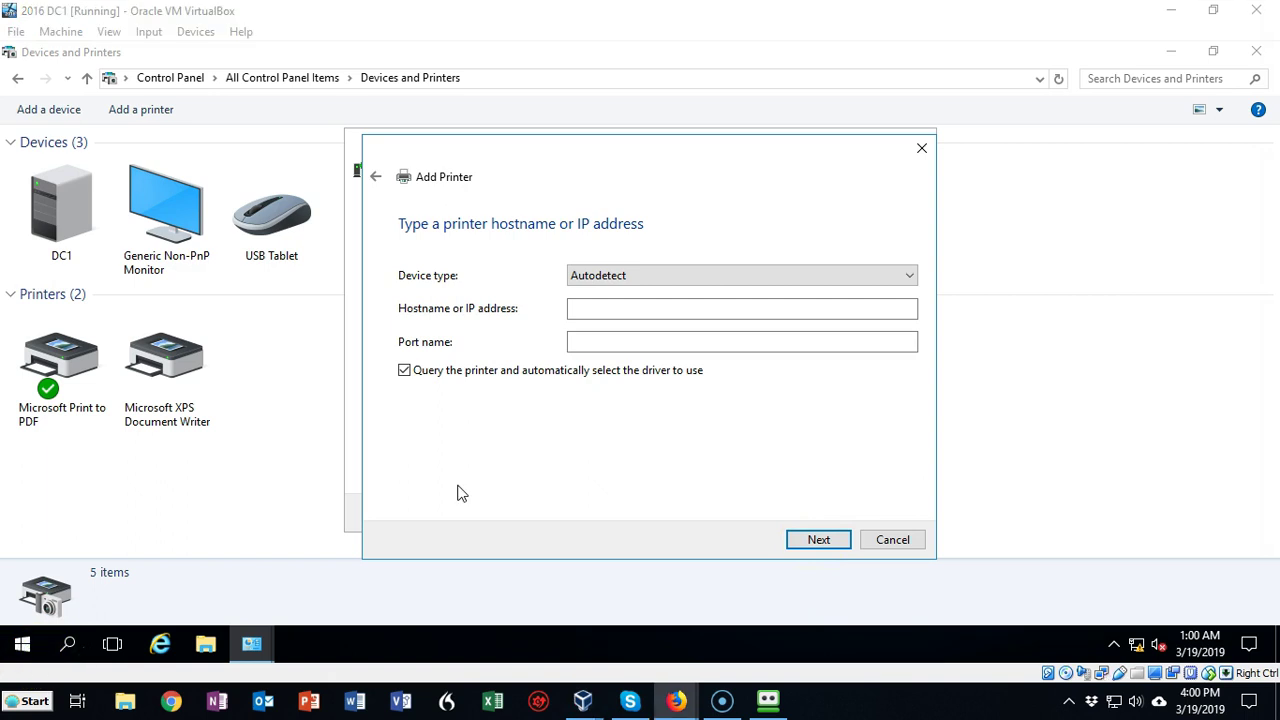
pyautogui.click(405, 371)
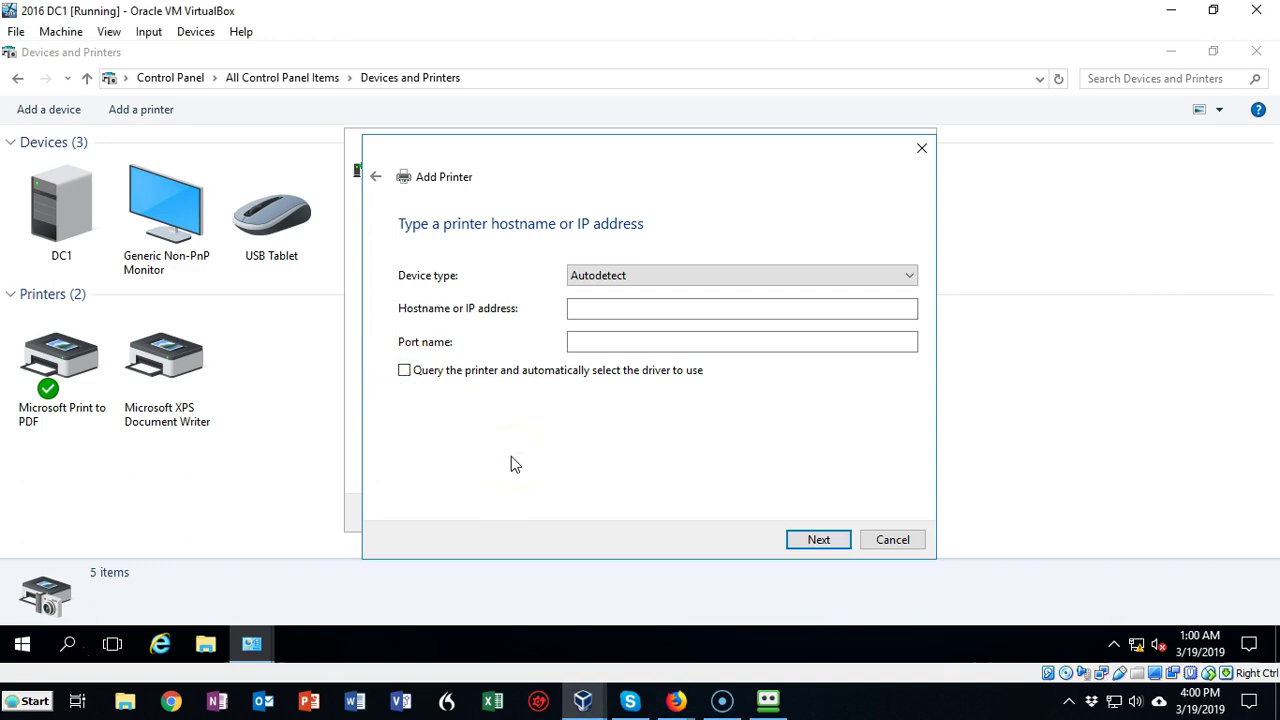
pyautogui.click(580, 308)
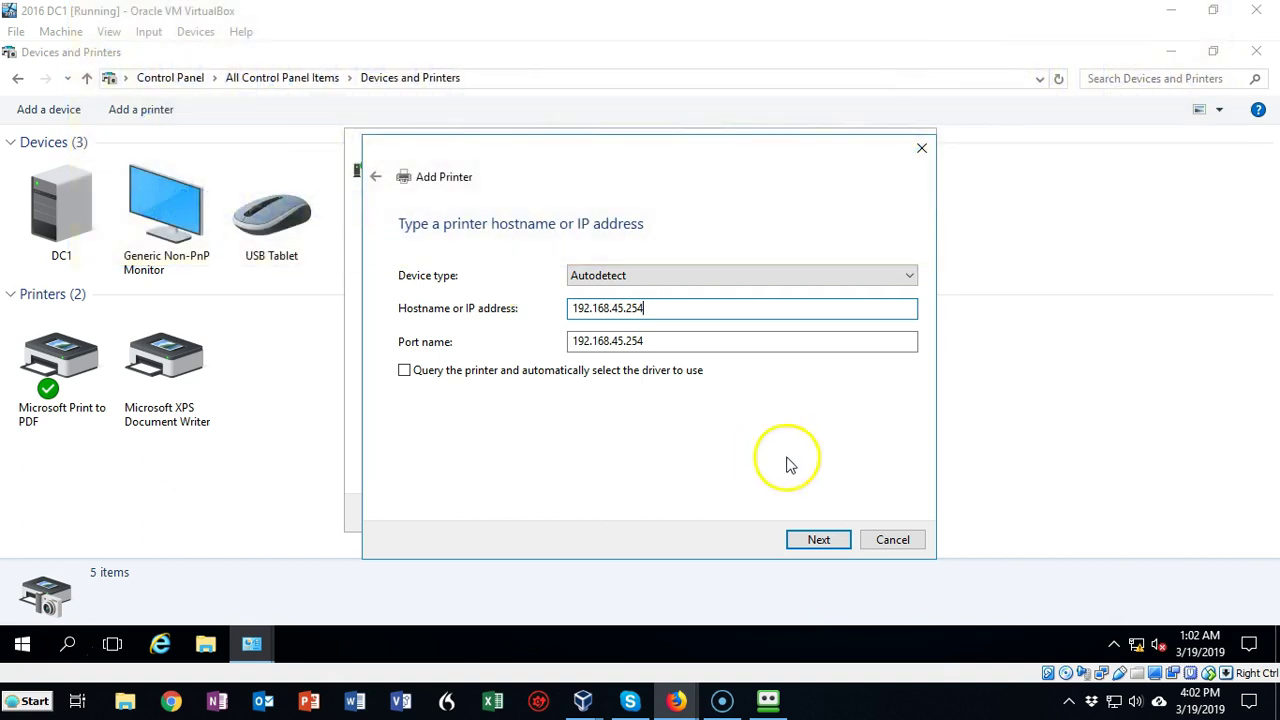
pyautogui.click(819, 540)
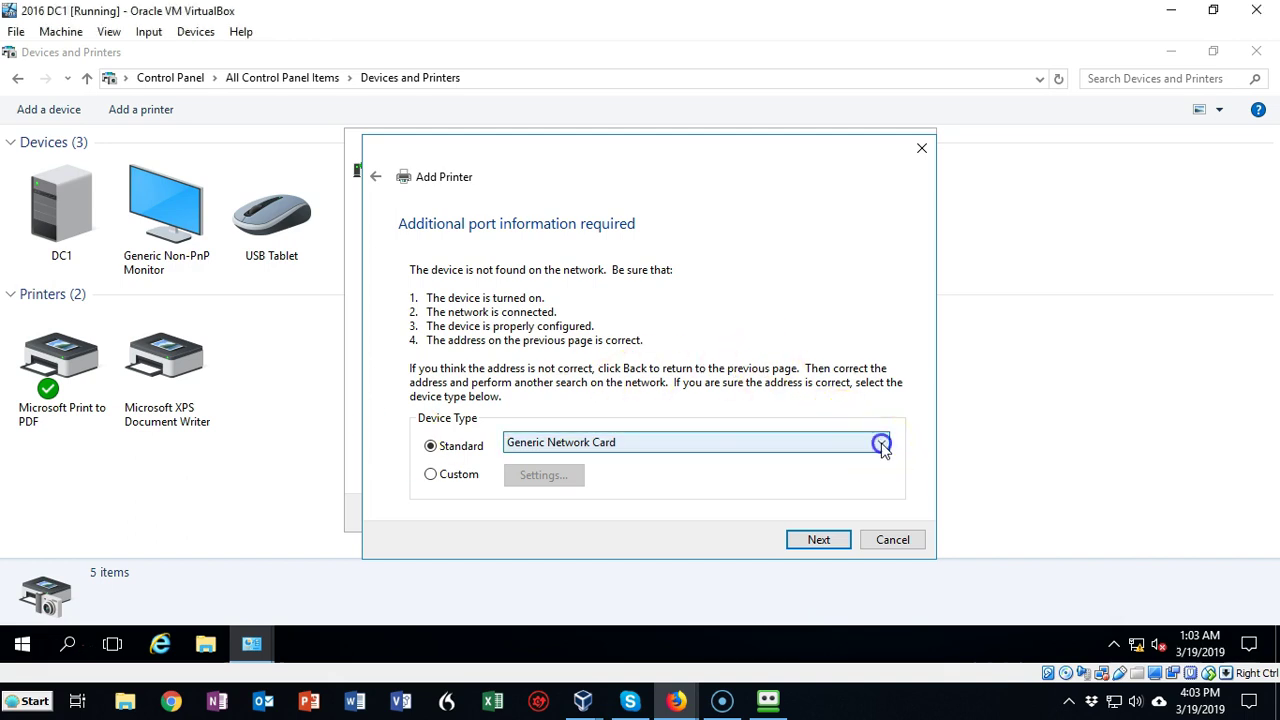
# Step: Keep Generic Network Card as the port's device type and move on to driver installation
pyautogui.click(883, 449)
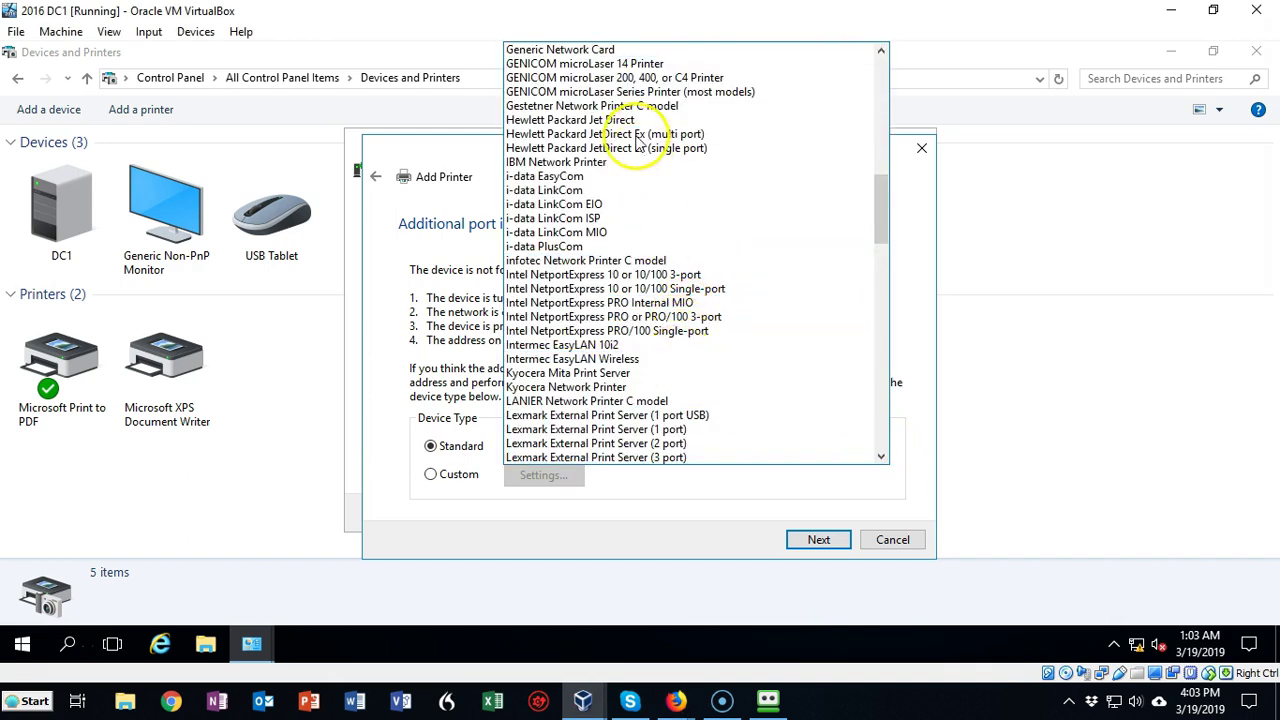
pyautogui.moveTo(878, 240); pyautogui.dragTo(855, 336)
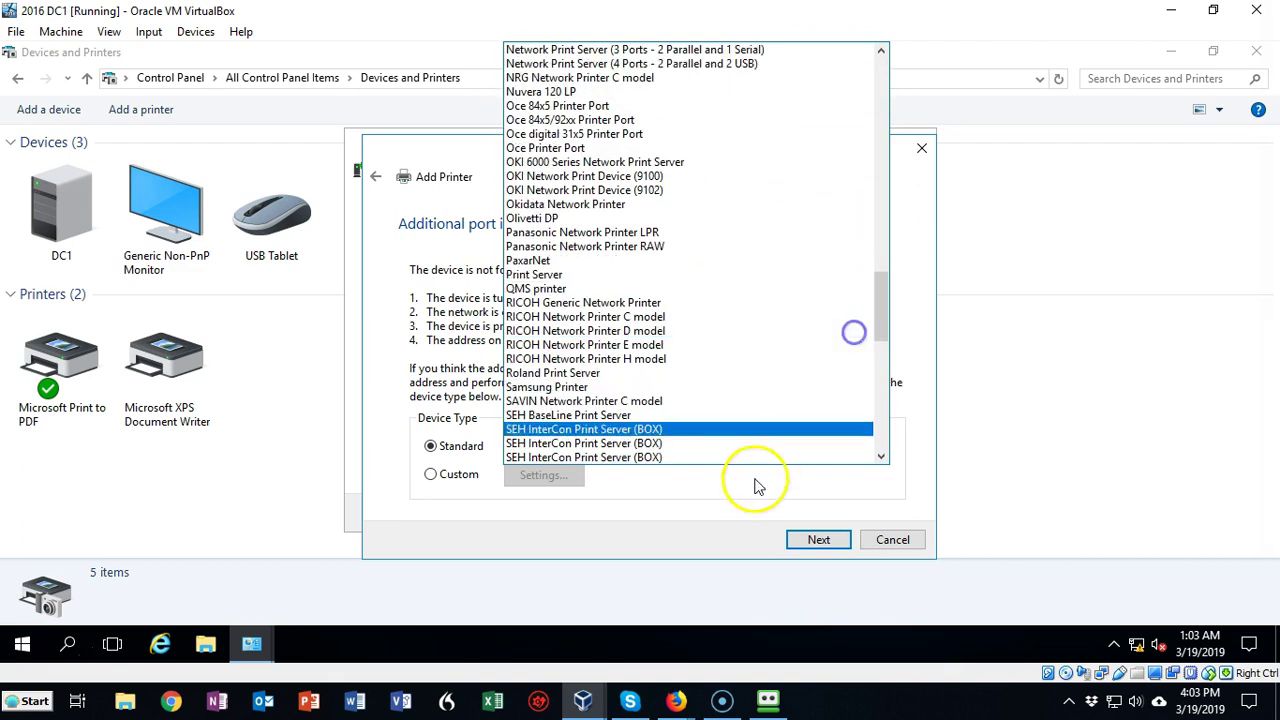
pyautogui.click(716, 512)
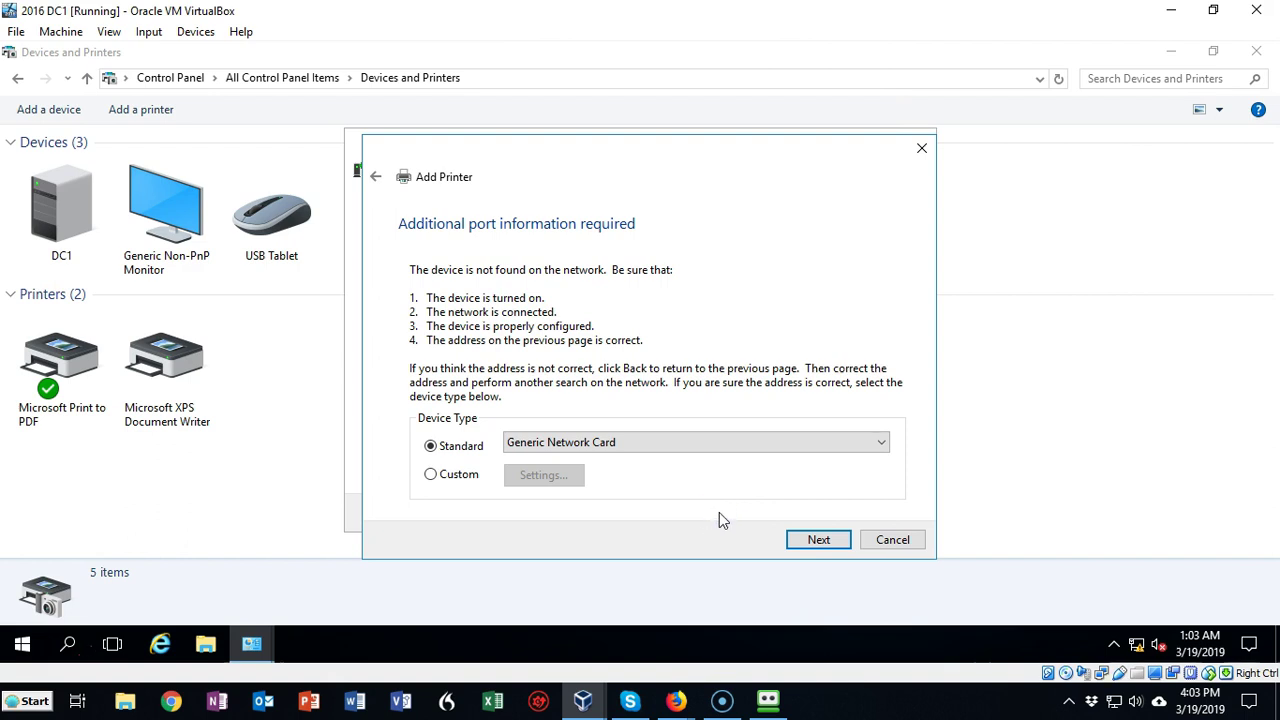
pyautogui.click(818, 545)
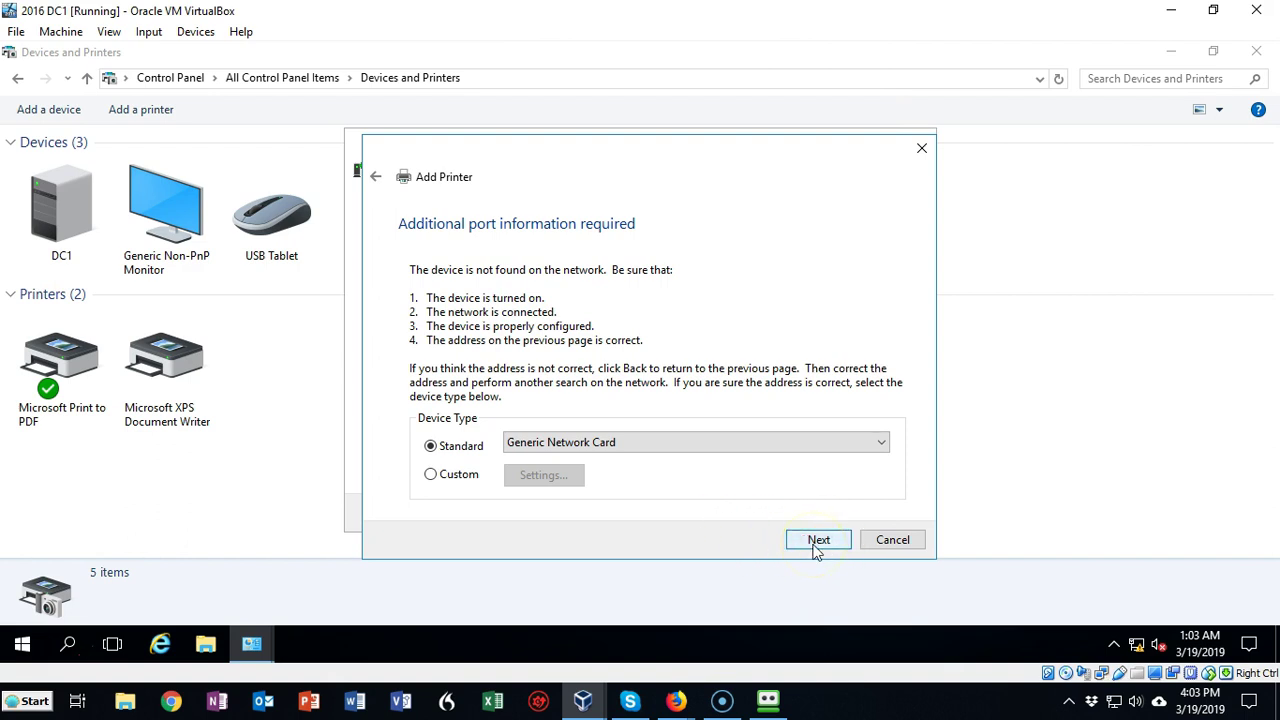
pyautogui.click(817, 542)
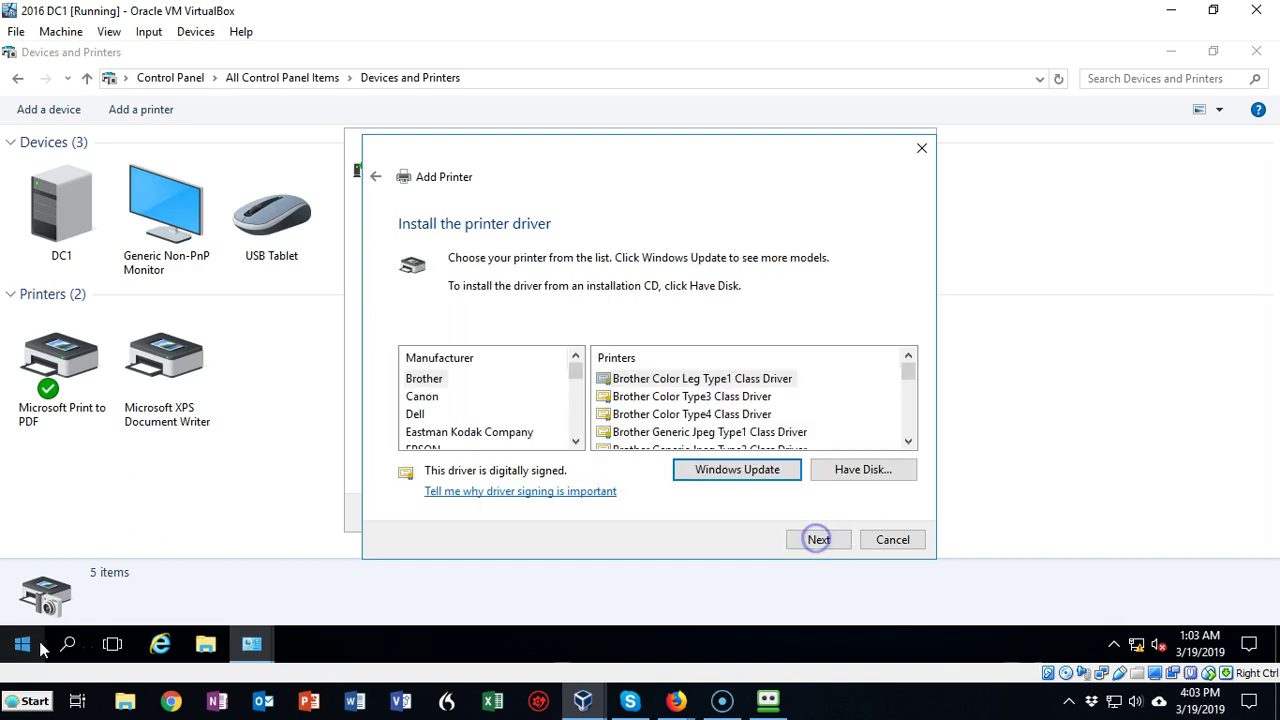
# Step: Pick HP as the manufacturer in the driver list
pyautogui.click(575, 441)
pyautogui.click(575, 441)
pyautogui.click(575, 441)
pyautogui.click(575, 441)
pyautogui.click(575, 441)
pyautogui.click(575, 441)
pyautogui.click(575, 441)
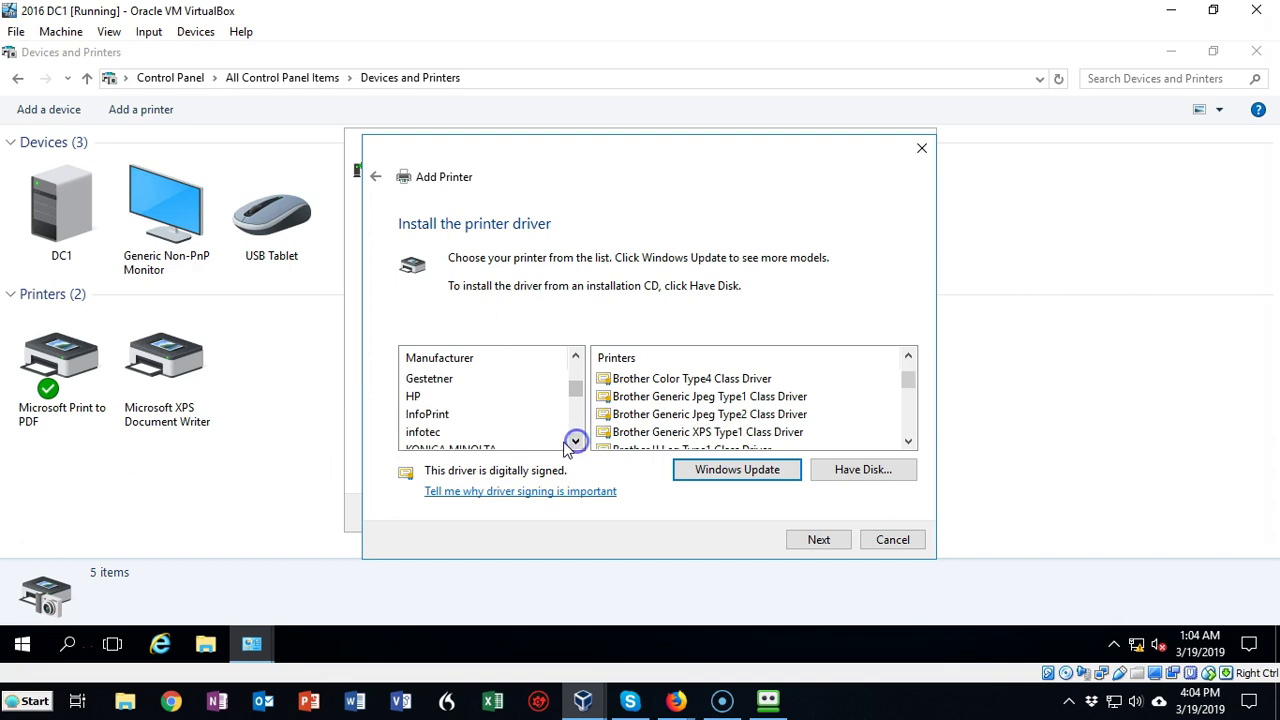
pyautogui.click(414, 396)
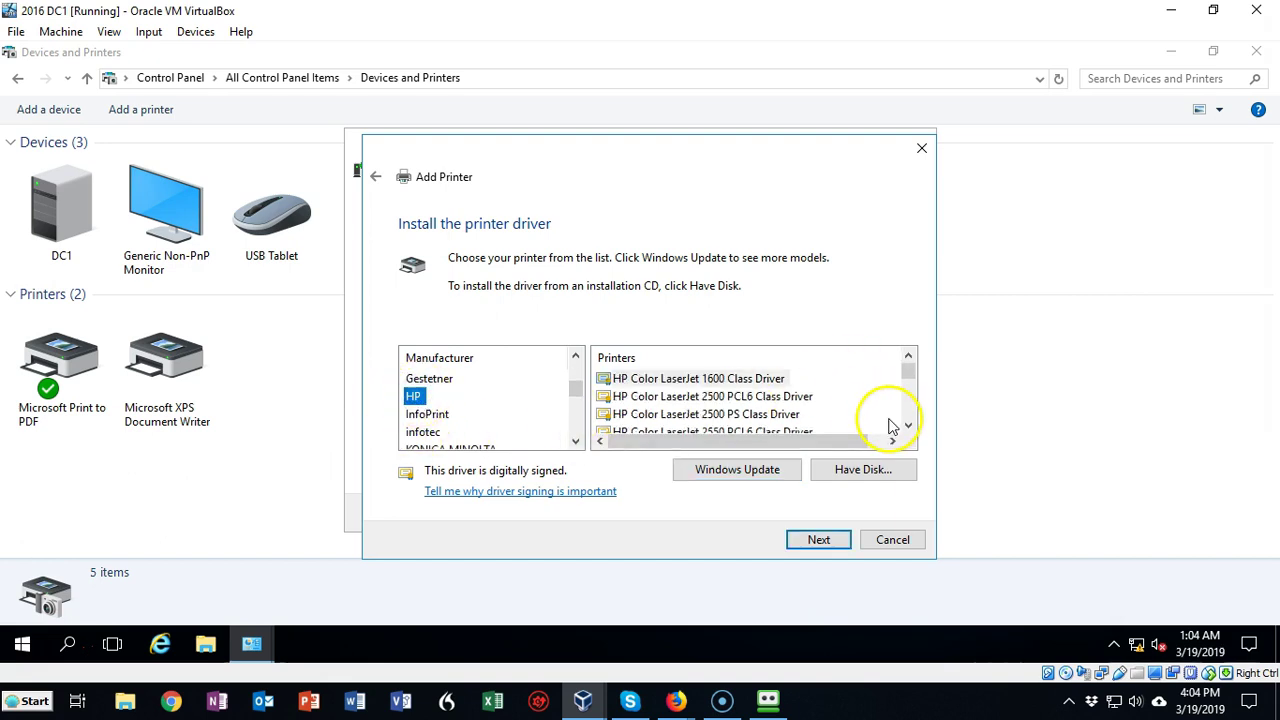
# Step: Select the HP Color LaserJet 4550 PCL6 Class Driver and continue to printer naming
pyautogui.click(908, 426)
pyautogui.click(908, 426)
pyautogui.click(908, 426)
pyautogui.click(908, 426)
pyautogui.click(908, 426)
pyautogui.click(908, 426)
pyautogui.click(908, 426)
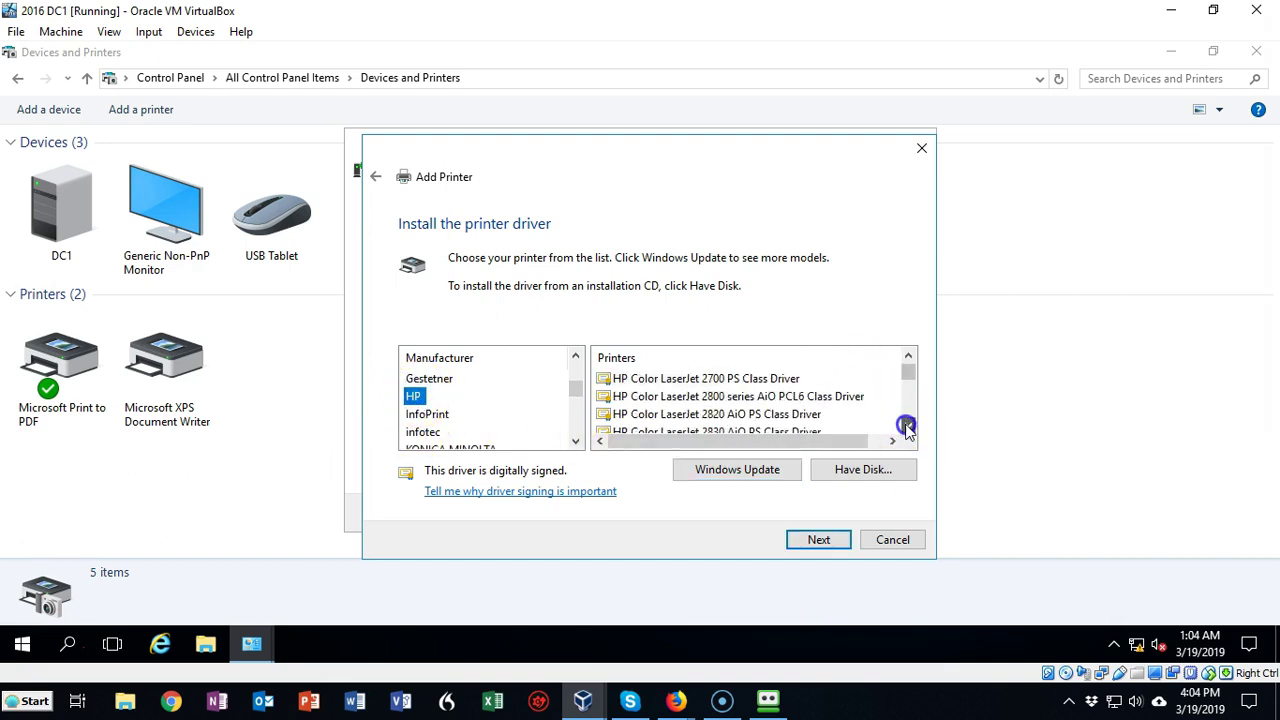
pyautogui.click(908, 426)
pyautogui.click(908, 426)
pyautogui.click(908, 426)
pyautogui.click(908, 426)
pyautogui.click(908, 426)
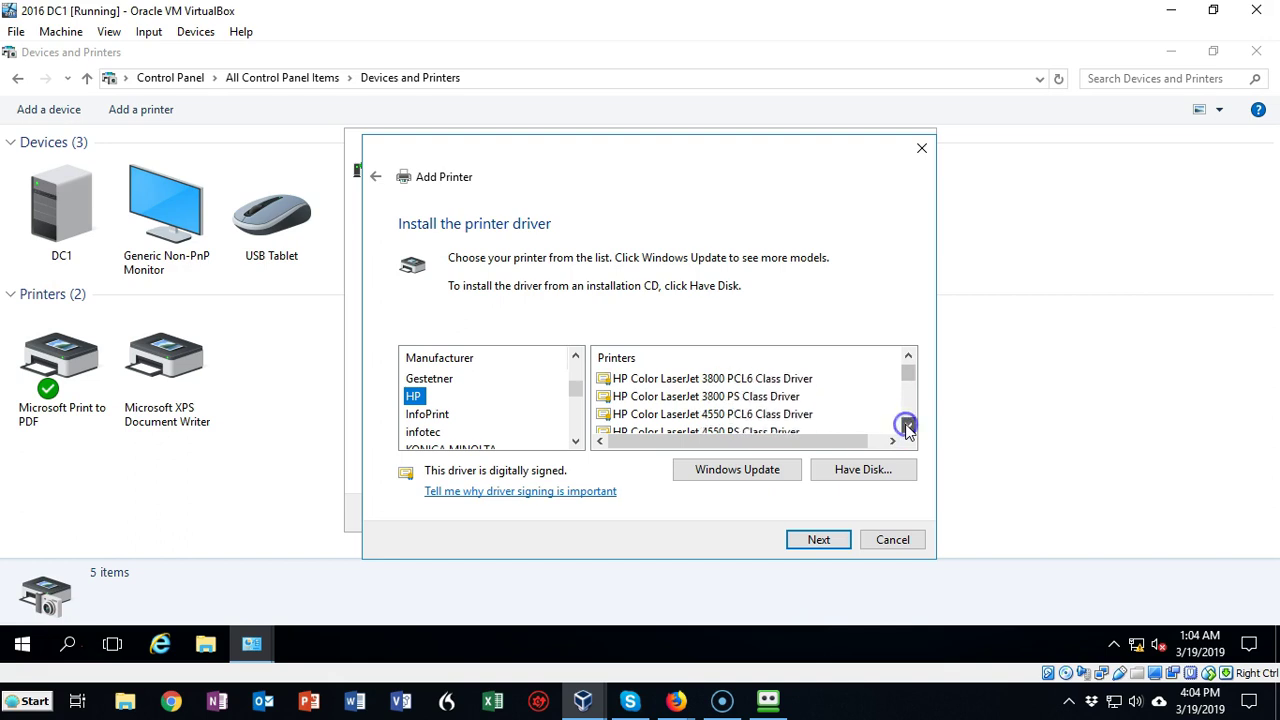
pyautogui.click(908, 426)
pyautogui.click(908, 426)
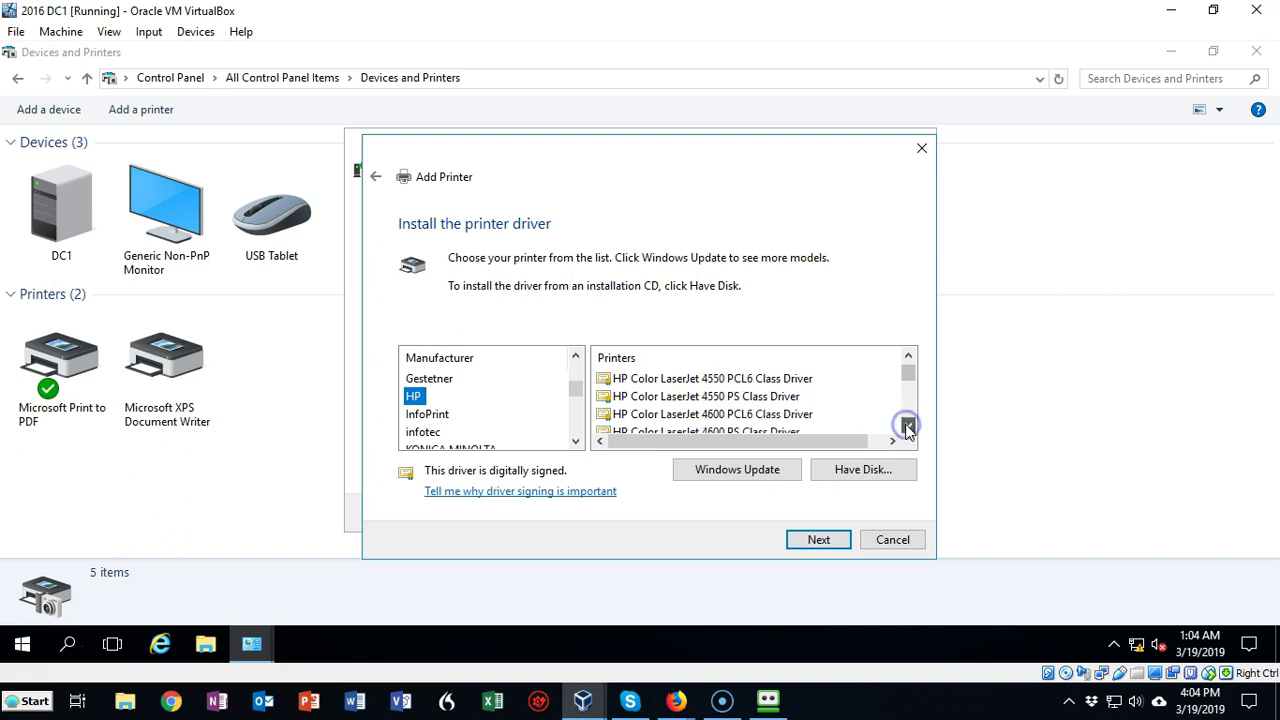
pyautogui.click(720, 385)
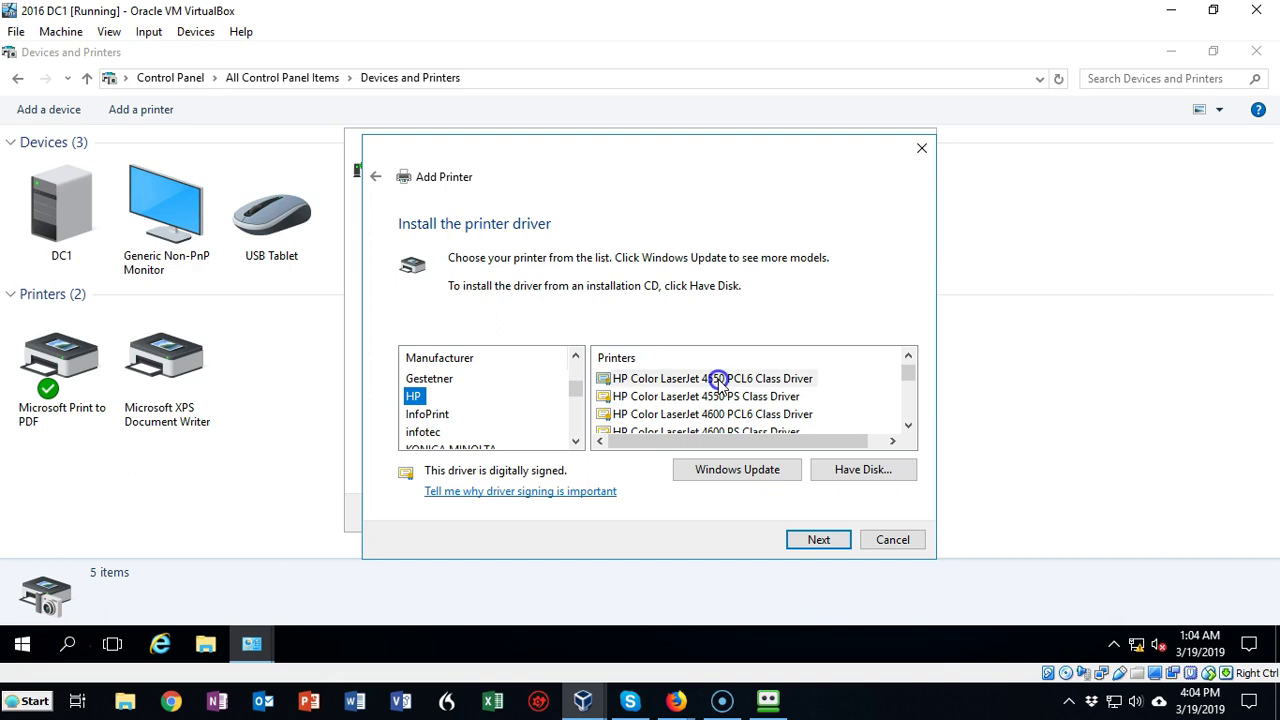
pyautogui.click(817, 541)
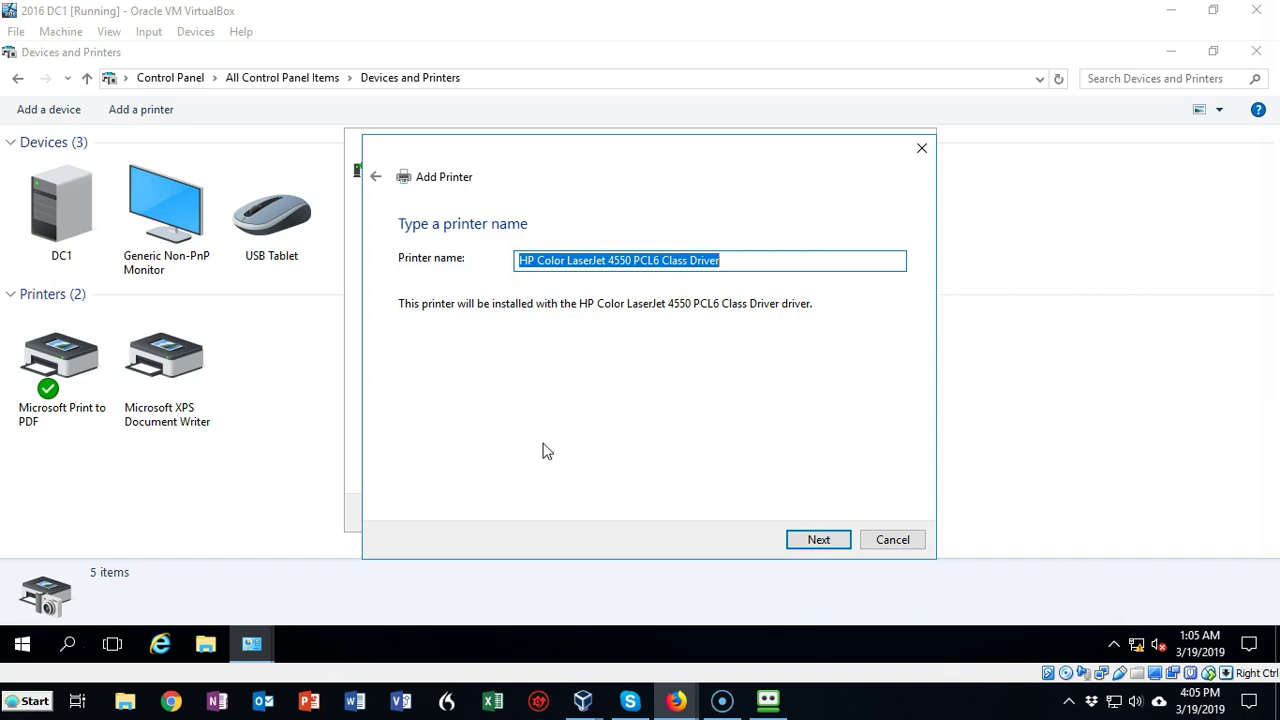
# Step: Install under the suggested name, sharing as Coyote at location 'Print center 1st floor'
pyautogui.click(815, 545)
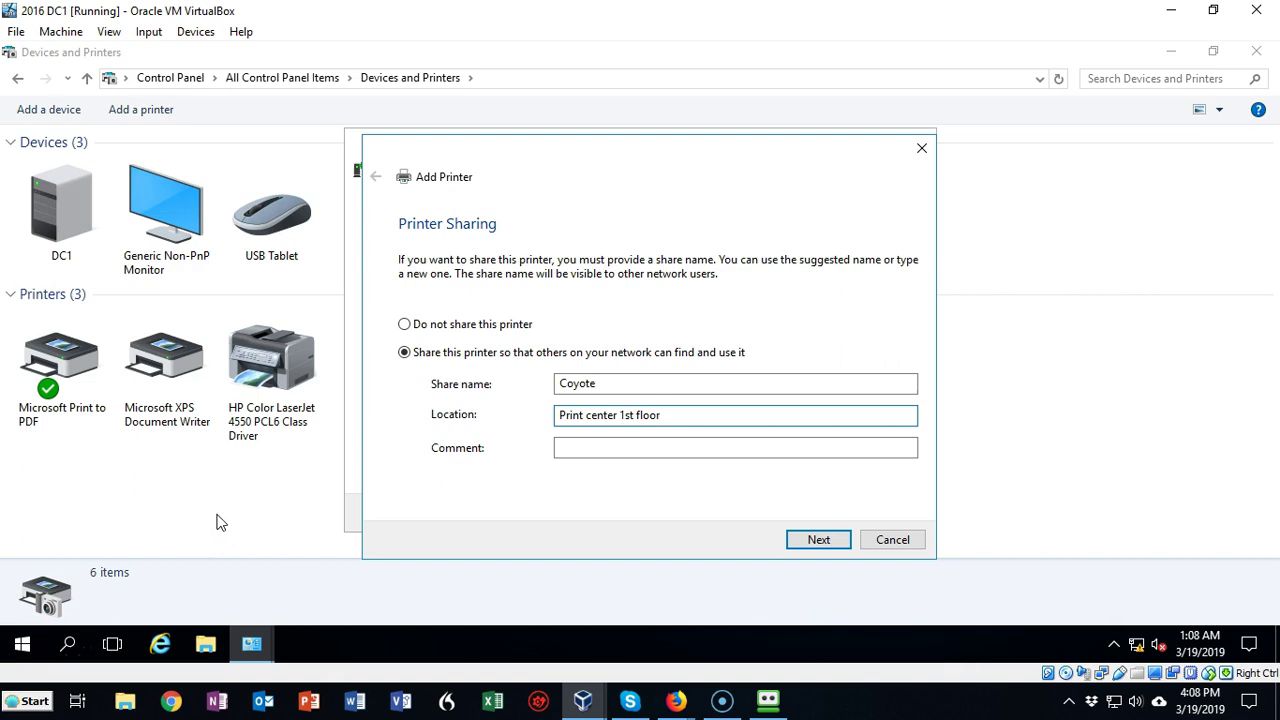
pyautogui.click(818, 540)
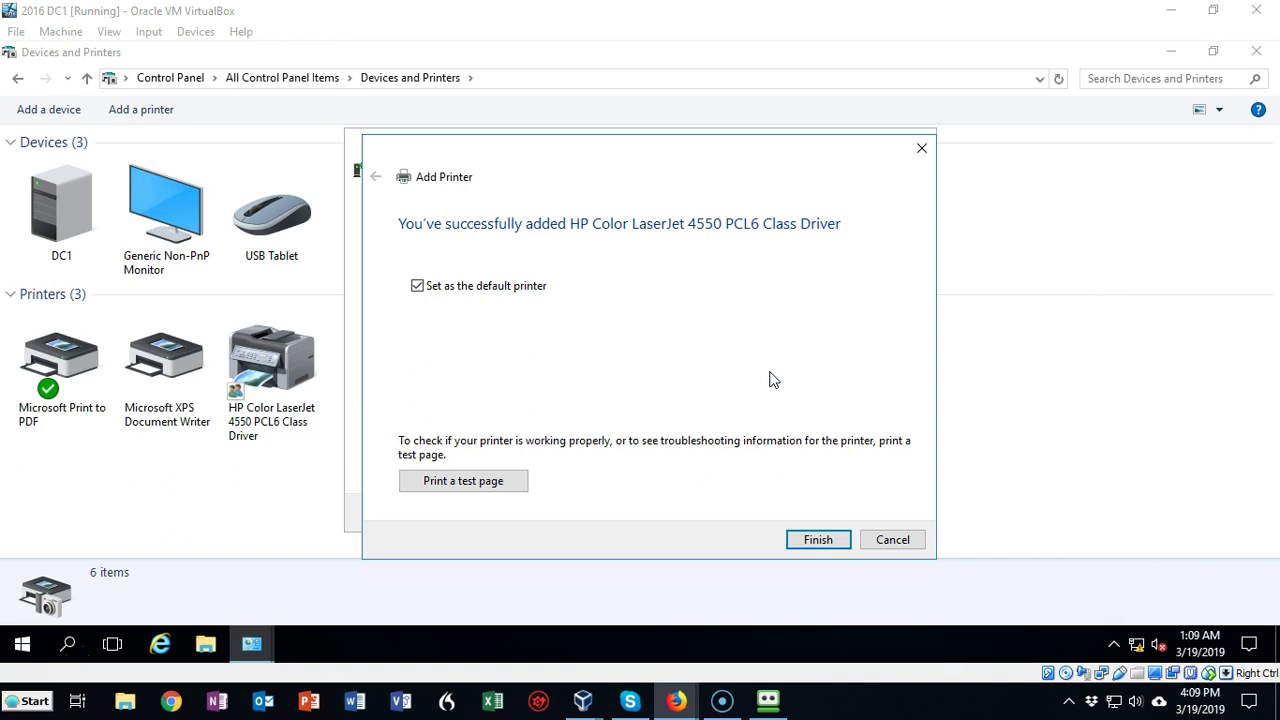
# Step: Finish the wizard with the HP Color LaserJet 4550 kept as default printer
pyautogui.click(815, 545)
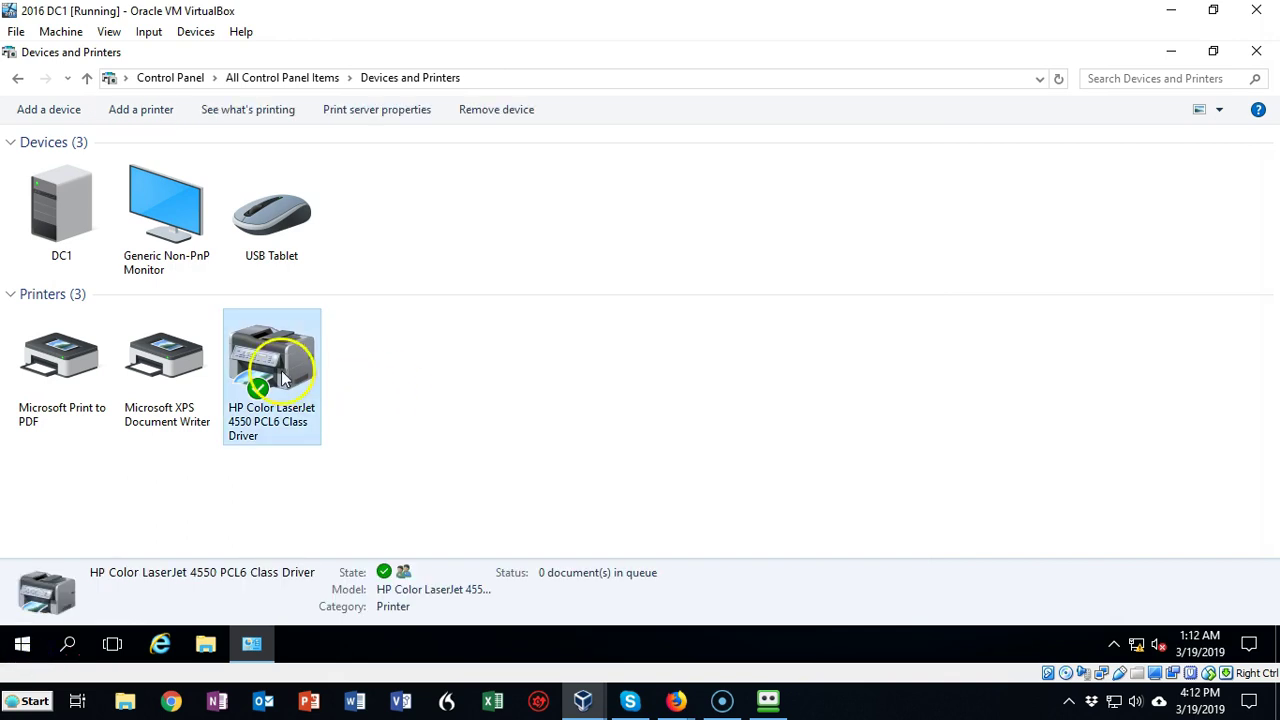
# Step: Show the HP printer's Sharing properties: share name Coyote, directory listing left enabled
pyautogui.rightClick(278, 372)
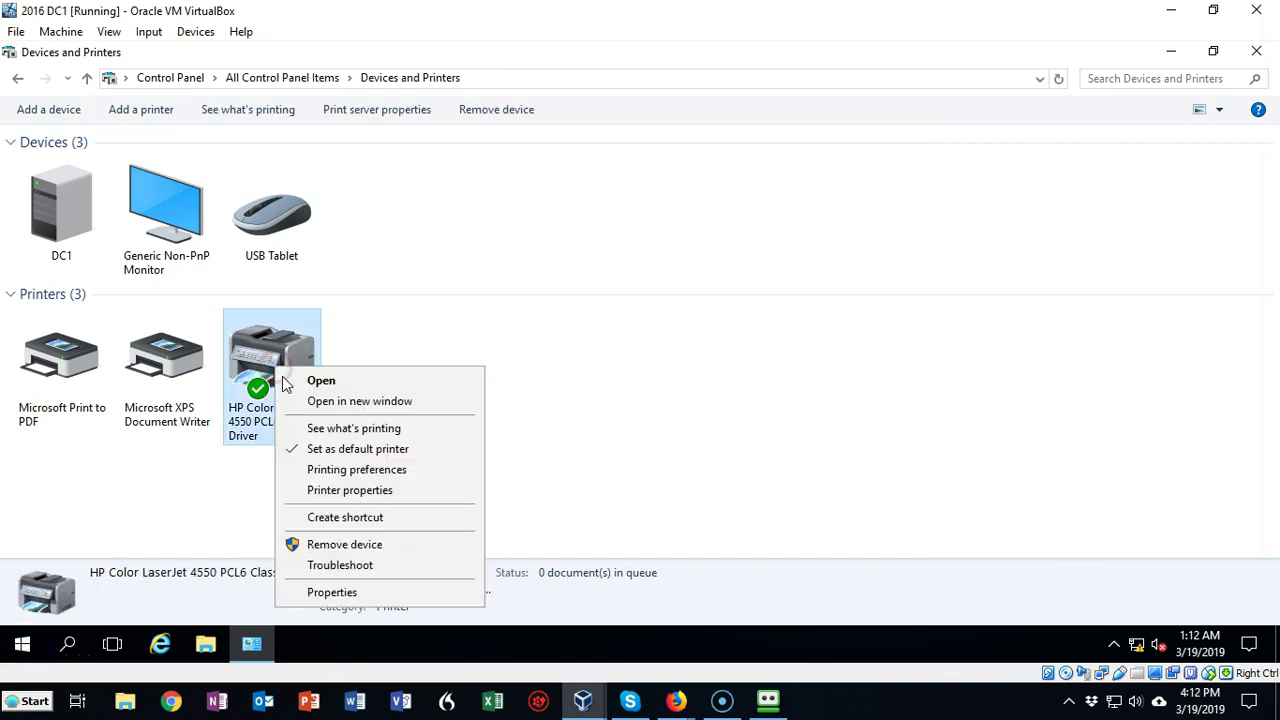
pyautogui.click(377, 490)
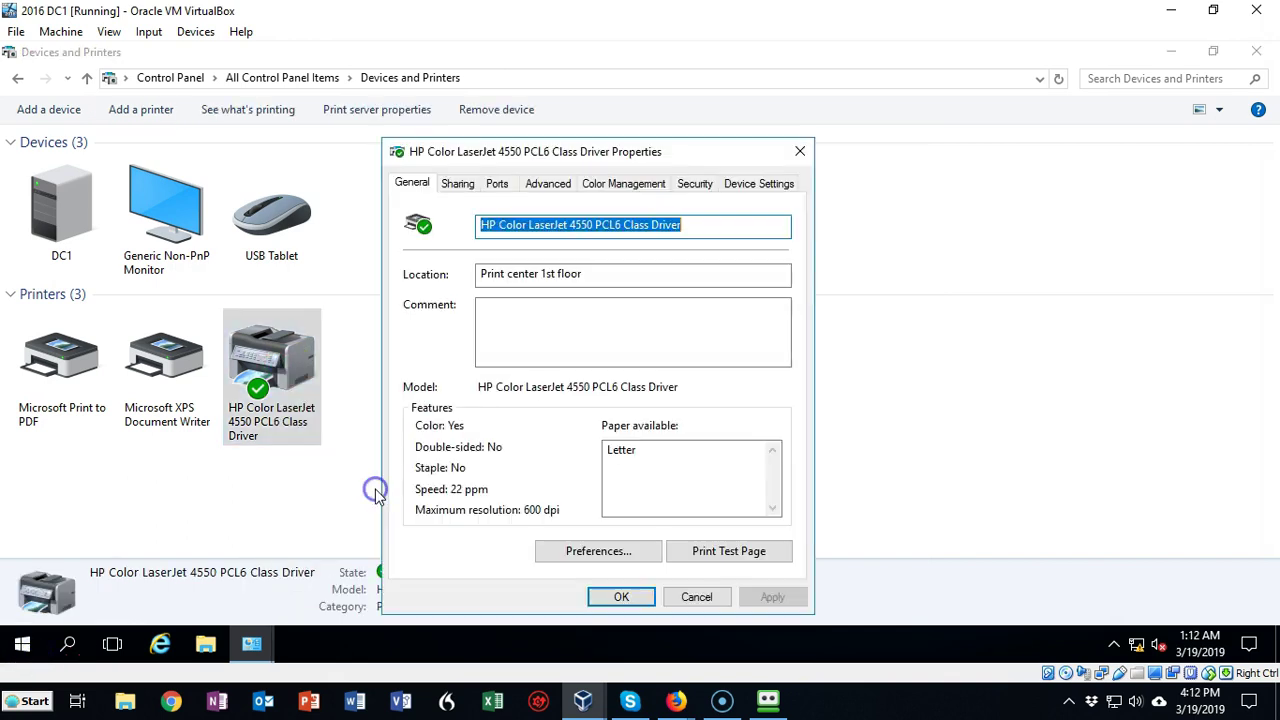
pyautogui.click(497, 183)
pyautogui.click(457, 183)
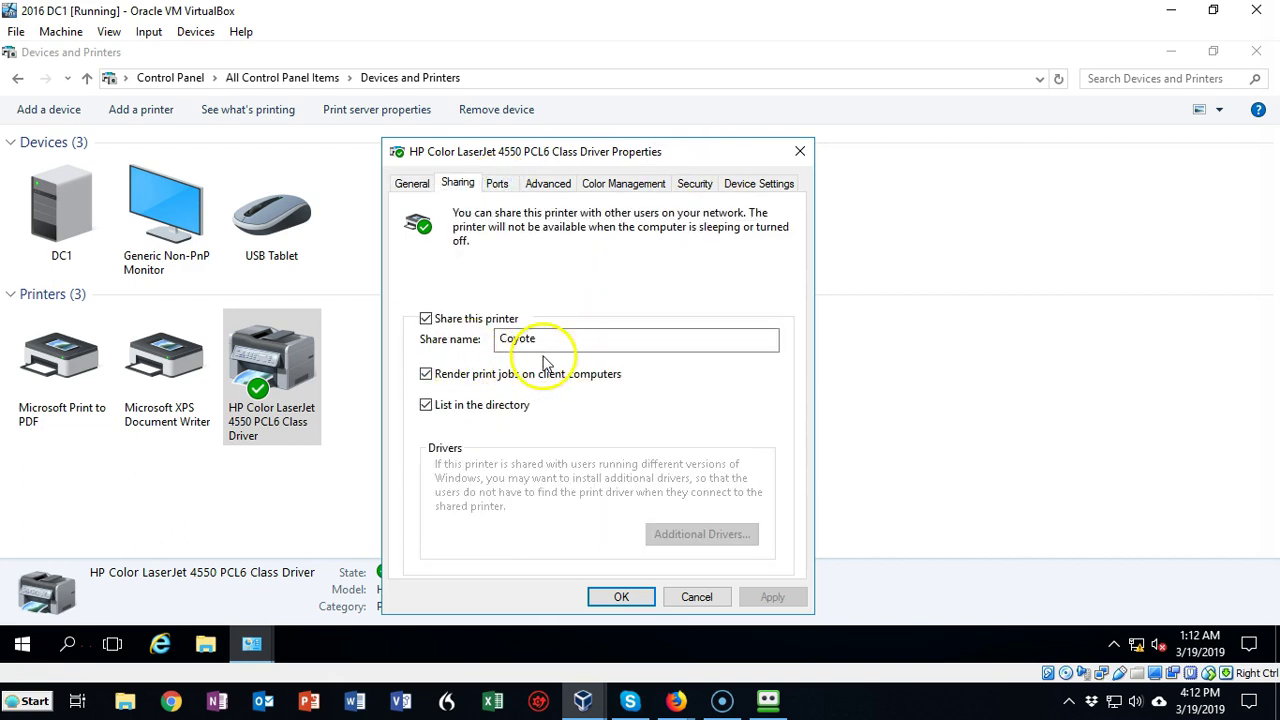
pyautogui.click(427, 406)
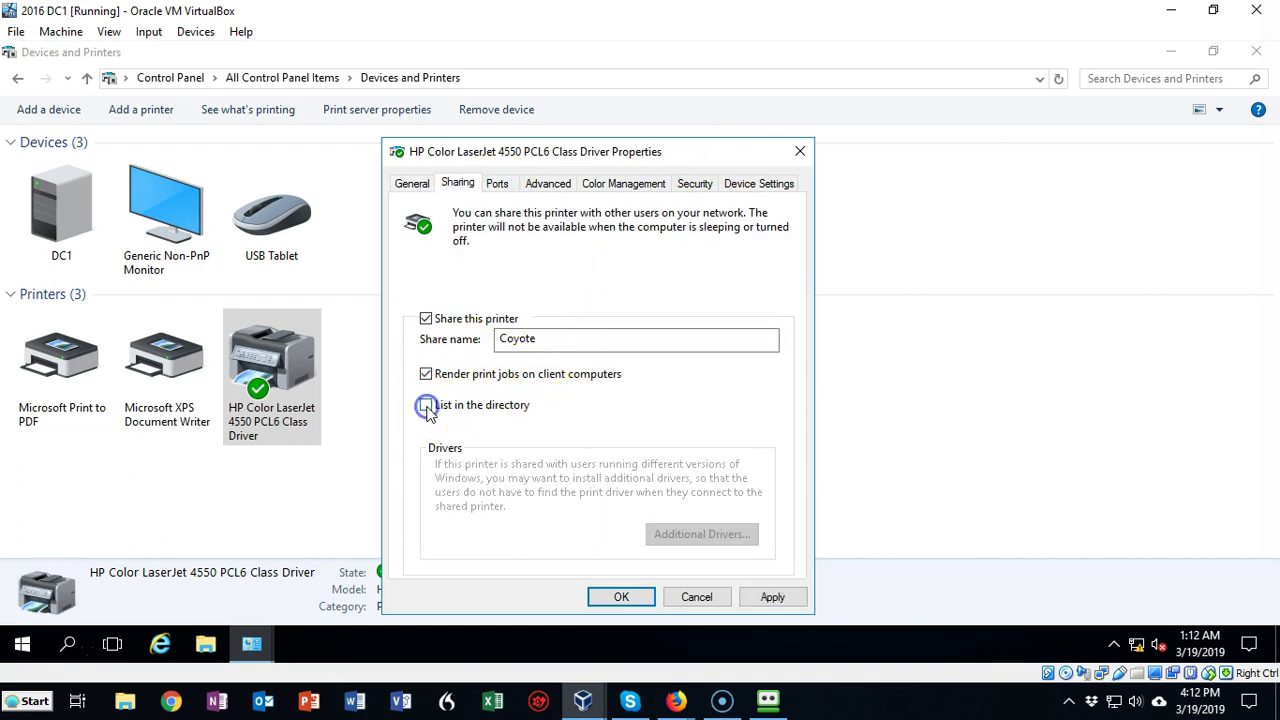
pyautogui.click(427, 406)
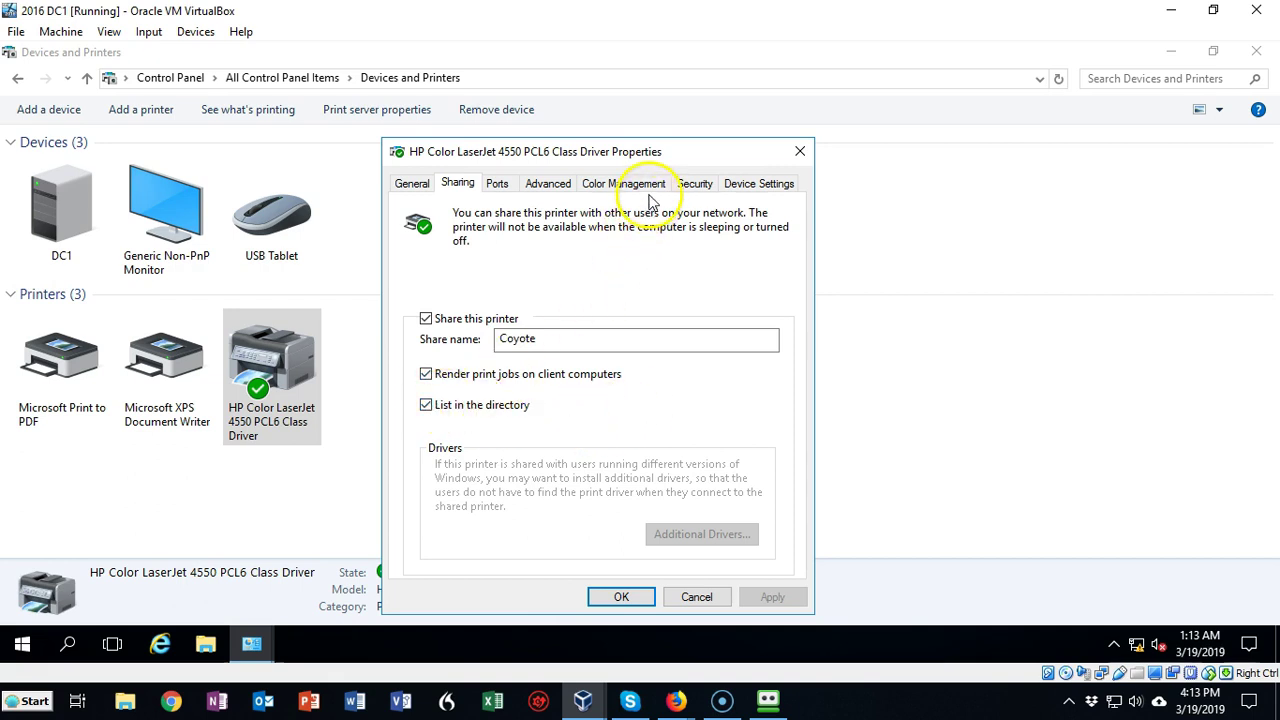
# Step: View the HP printer's Security tab, where Everyone has only Print permission
pyautogui.click(690, 186)
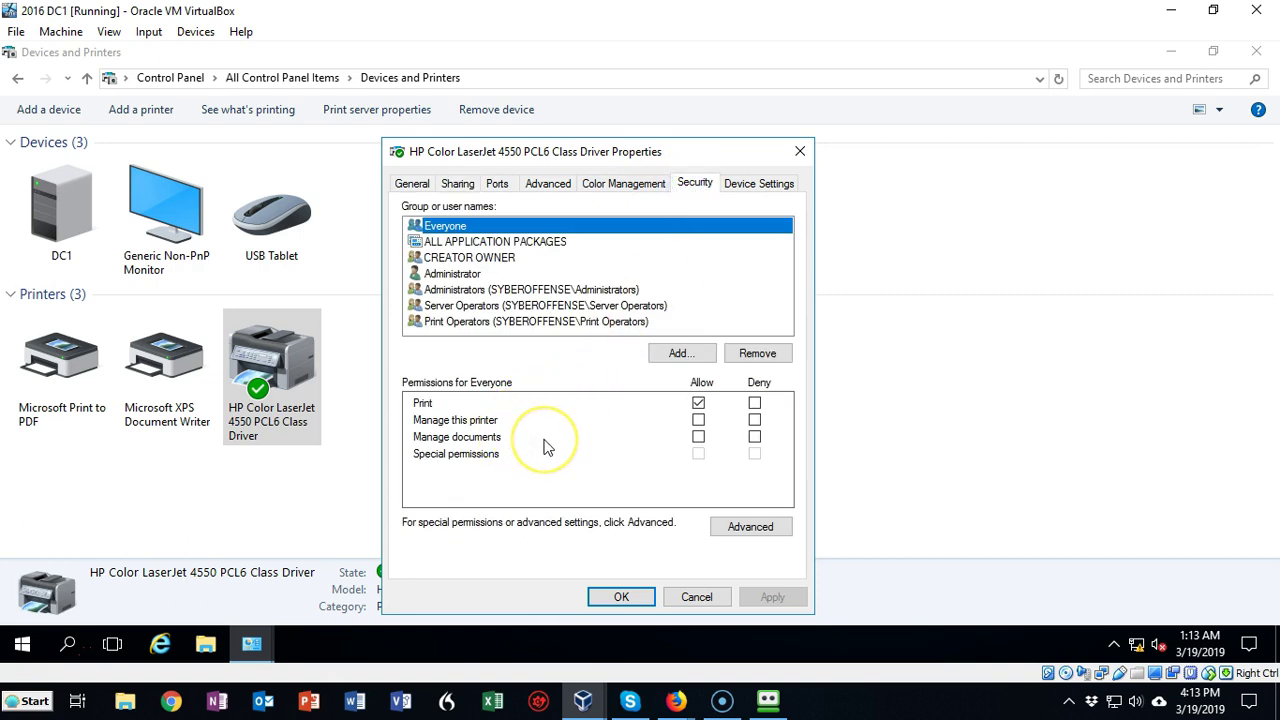